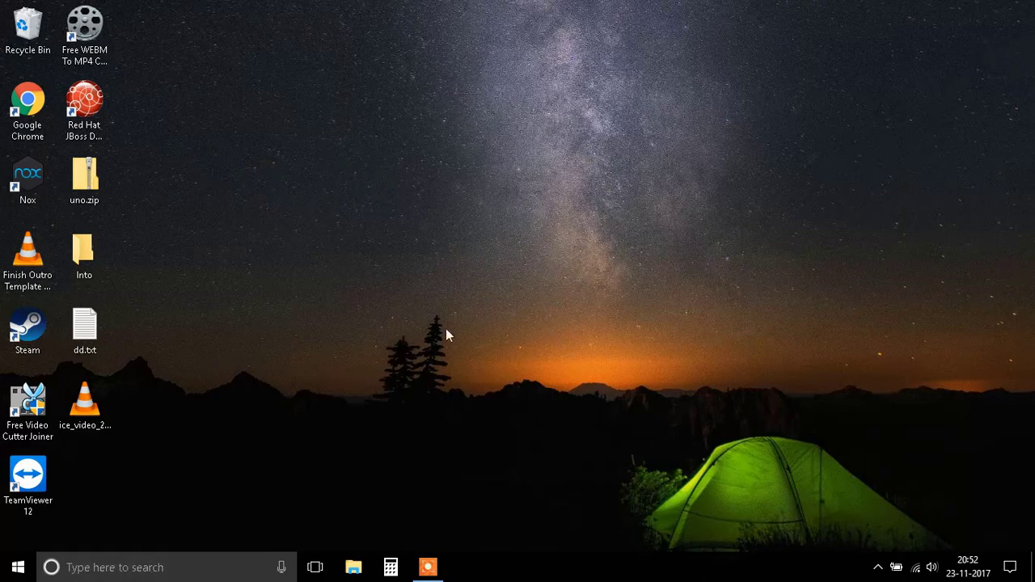
Find Performance Options via a 'performance' search and apply 'Adjust for best performance' with all effects off
left_click(136, 572)
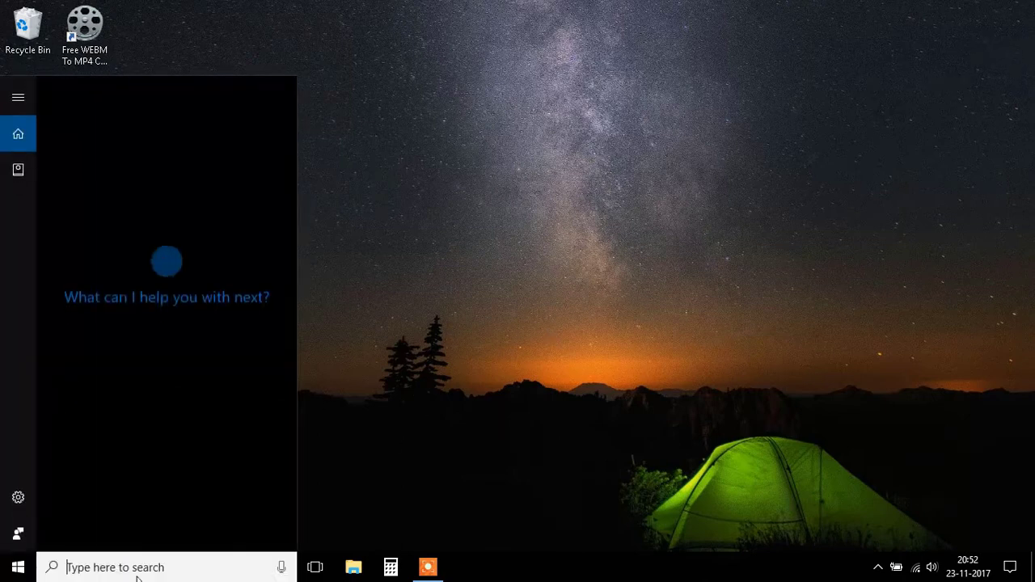
type("performa")
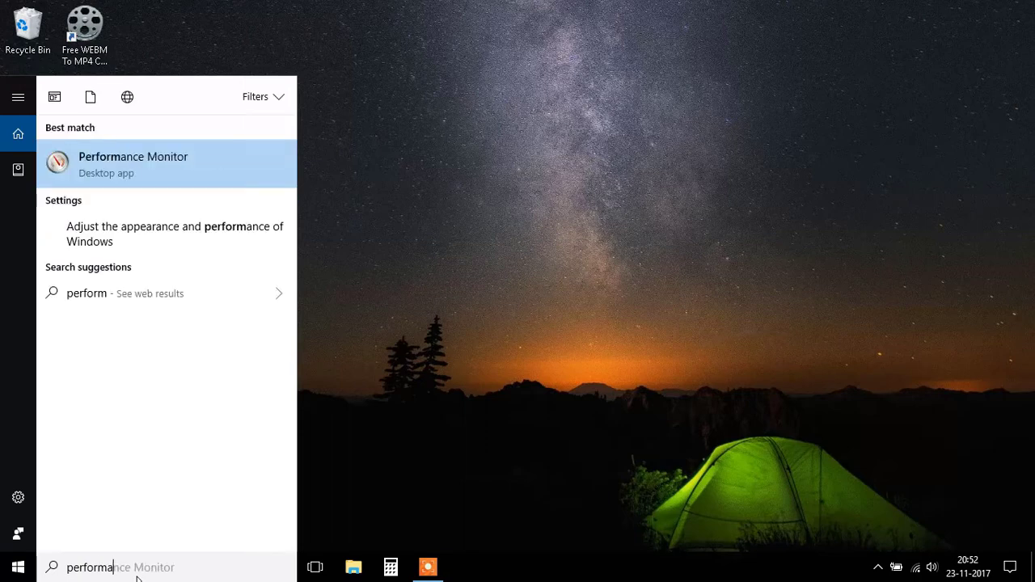
type("nce")
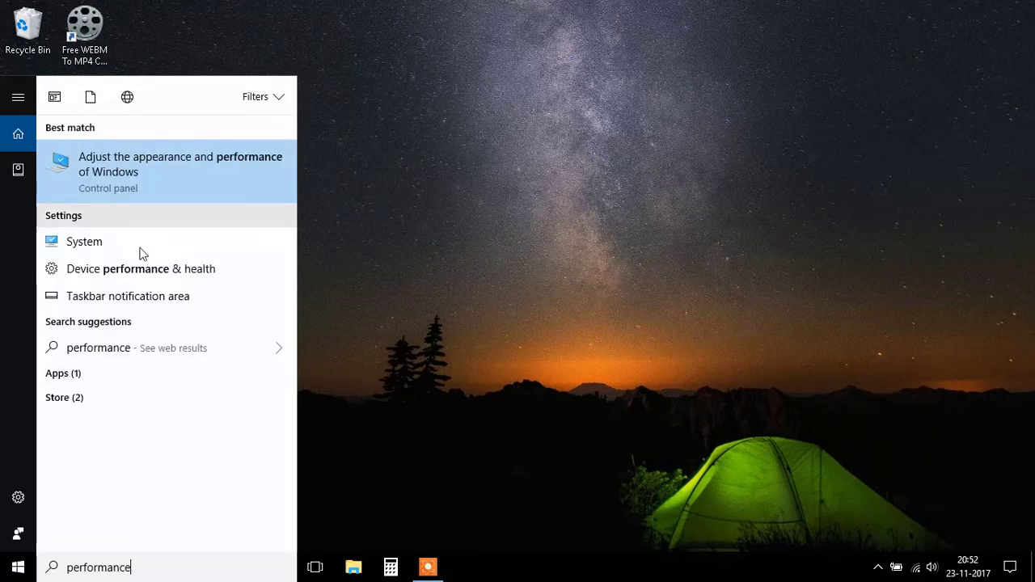
left_click(194, 173)
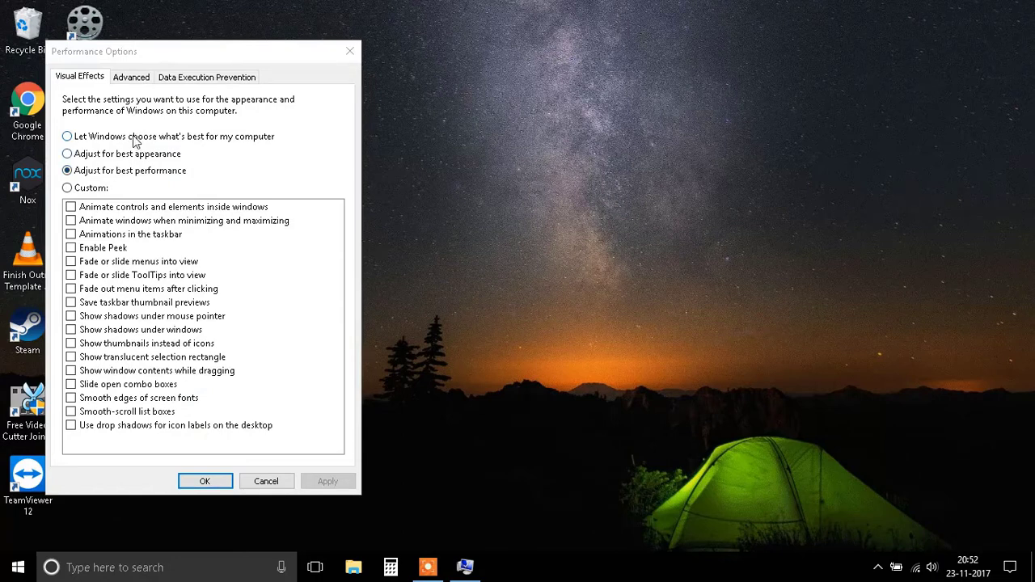
left_click(136, 142)
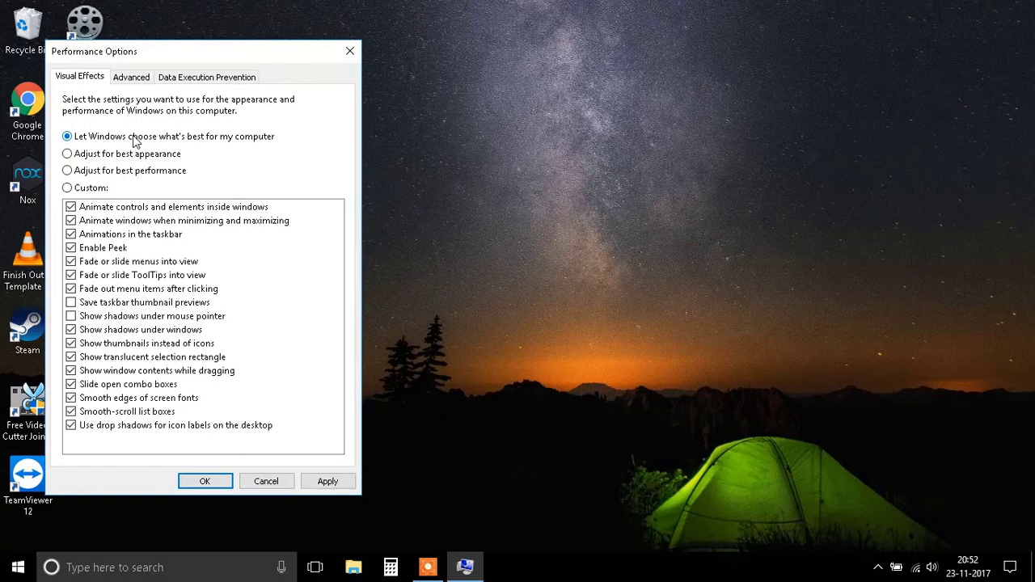
left_click(119, 176)
left_click(322, 481)
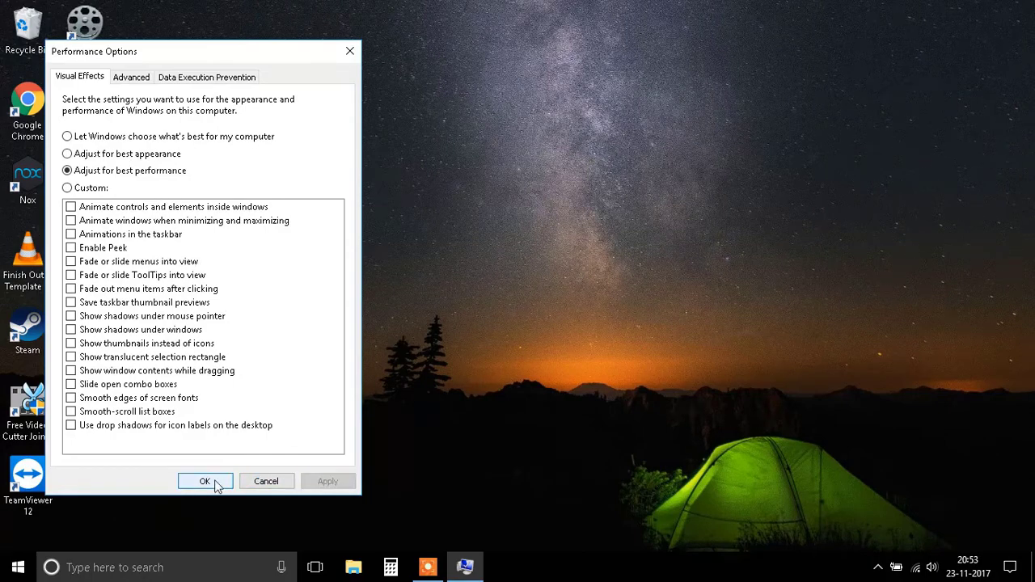
left_click(215, 483)
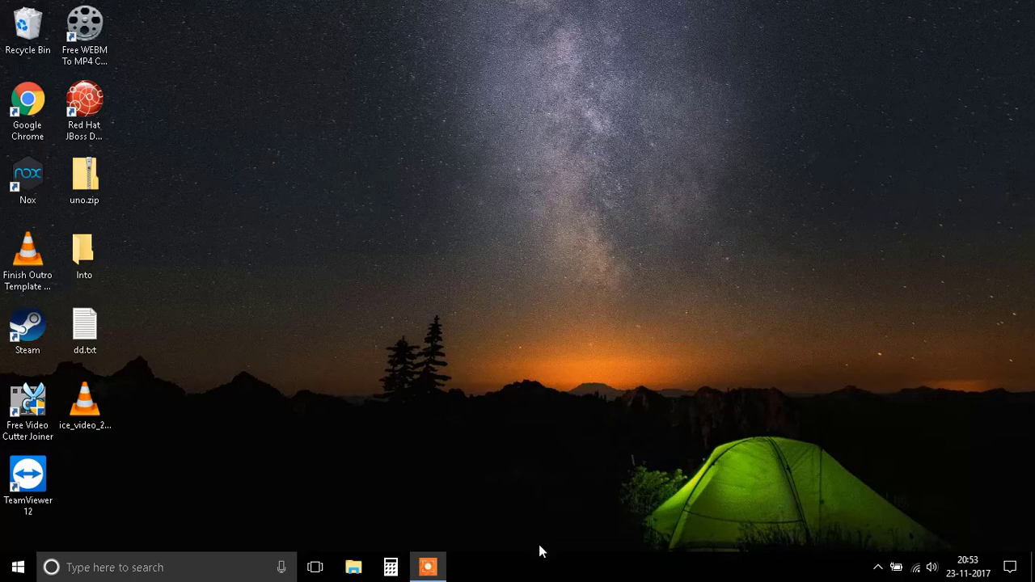
Launch Task Manager from the taskbar and maximize it
right_click(532, 564)
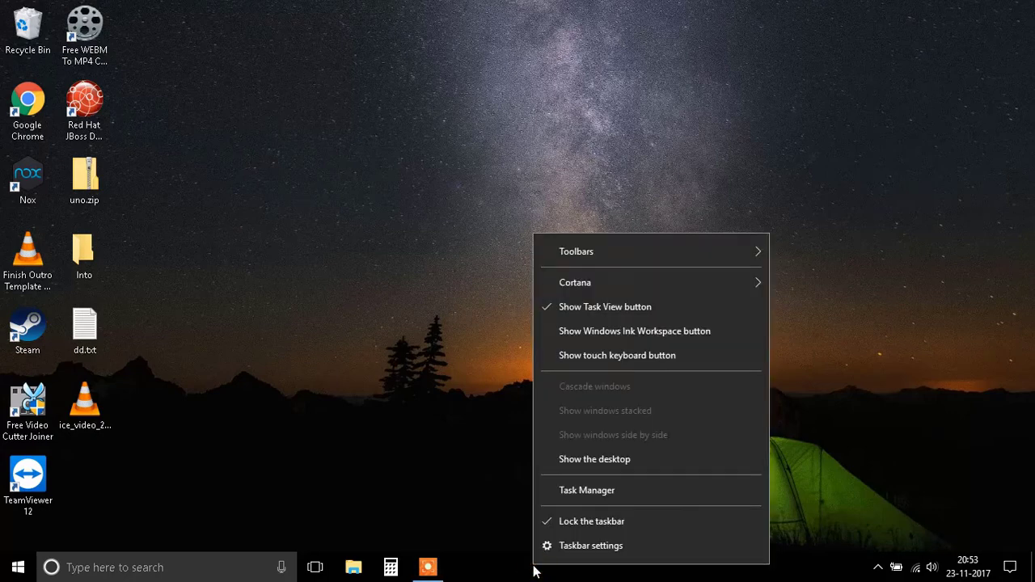
left_click(593, 491)
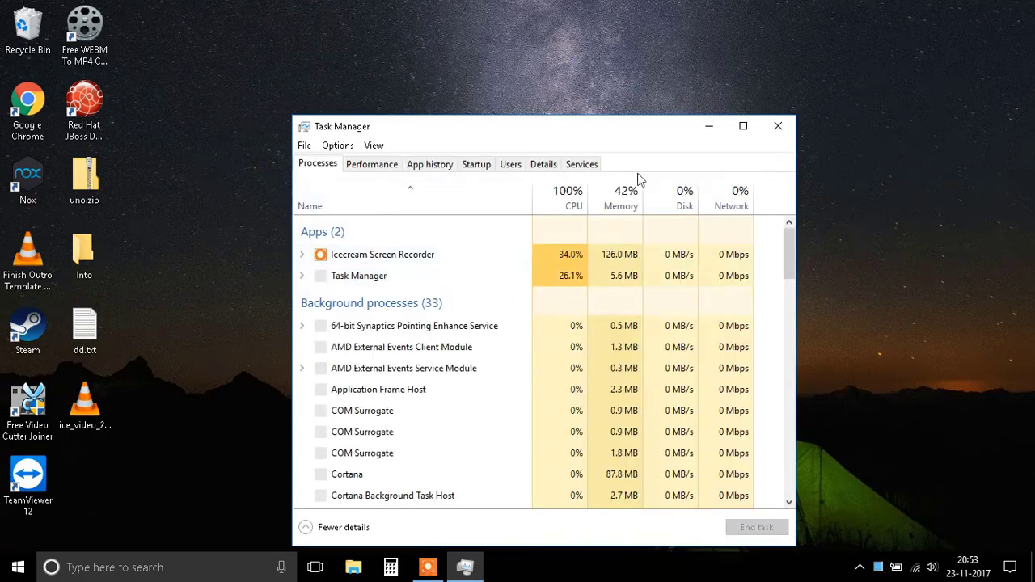
left_click(743, 127)
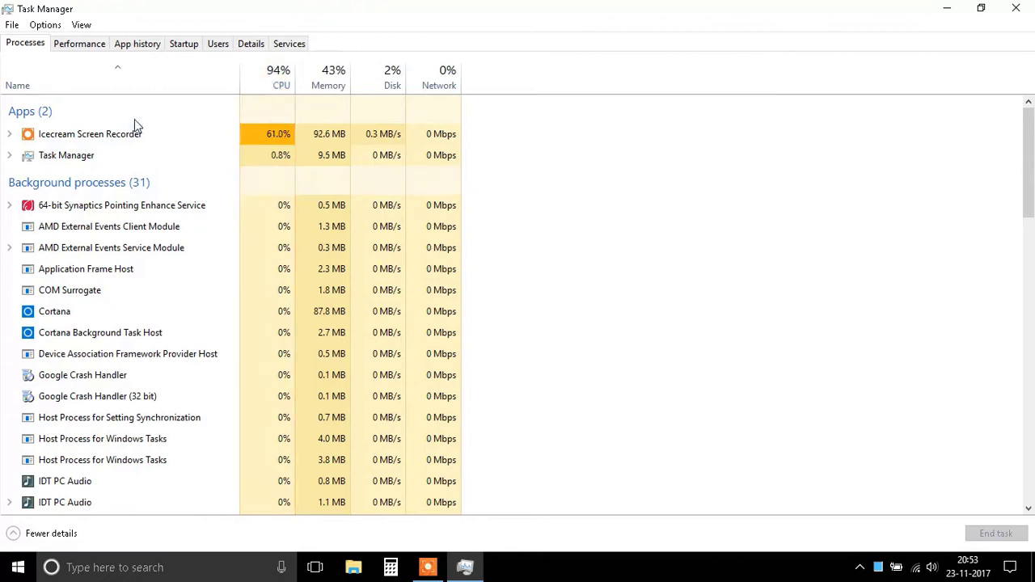
Review the process list, selecting Icecream Screen Recorder and IDT PC Audio entries while scrolling
left_click(161, 136)
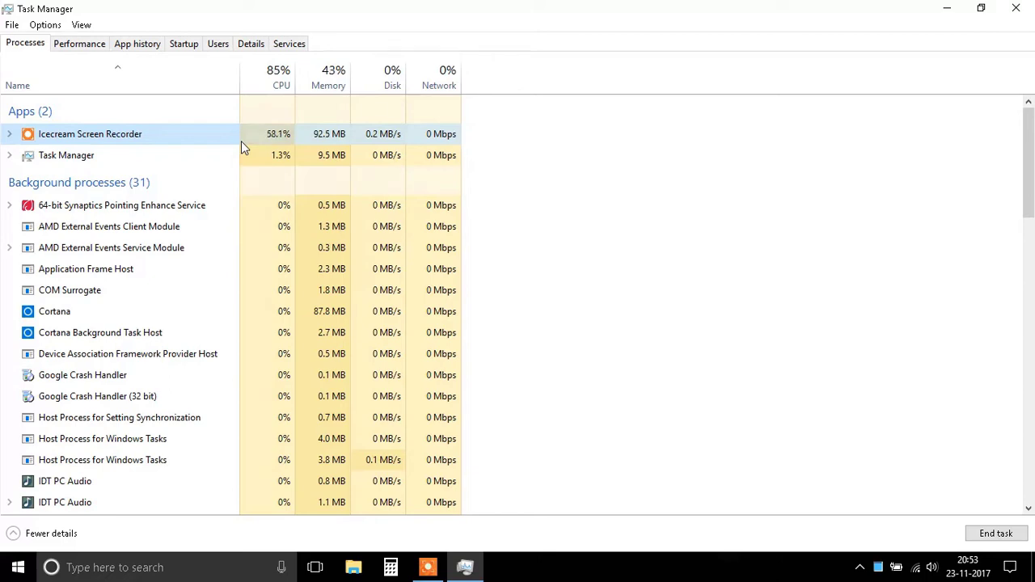
scroll(156, 313, "down", 3)
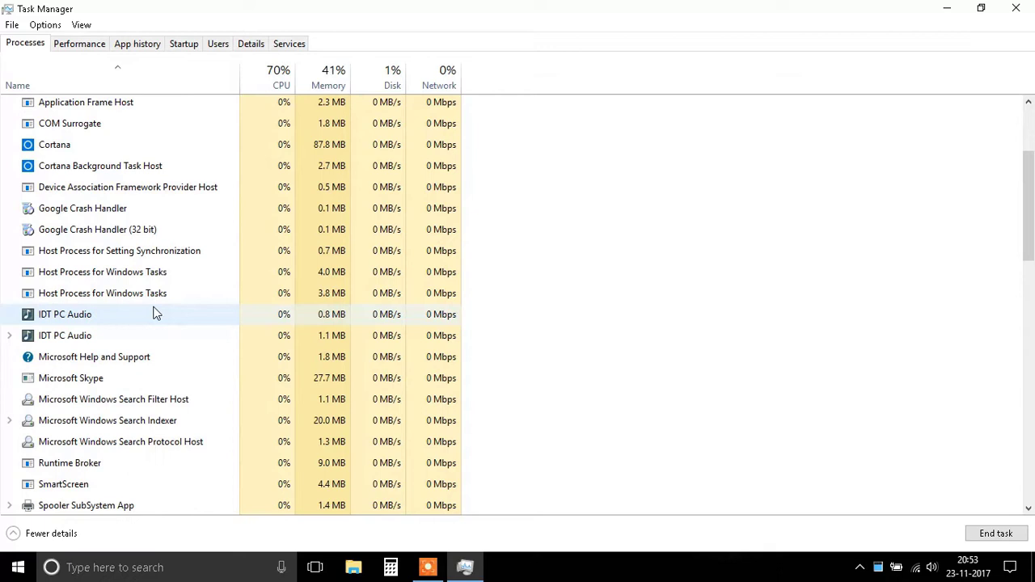
right_click(156, 313)
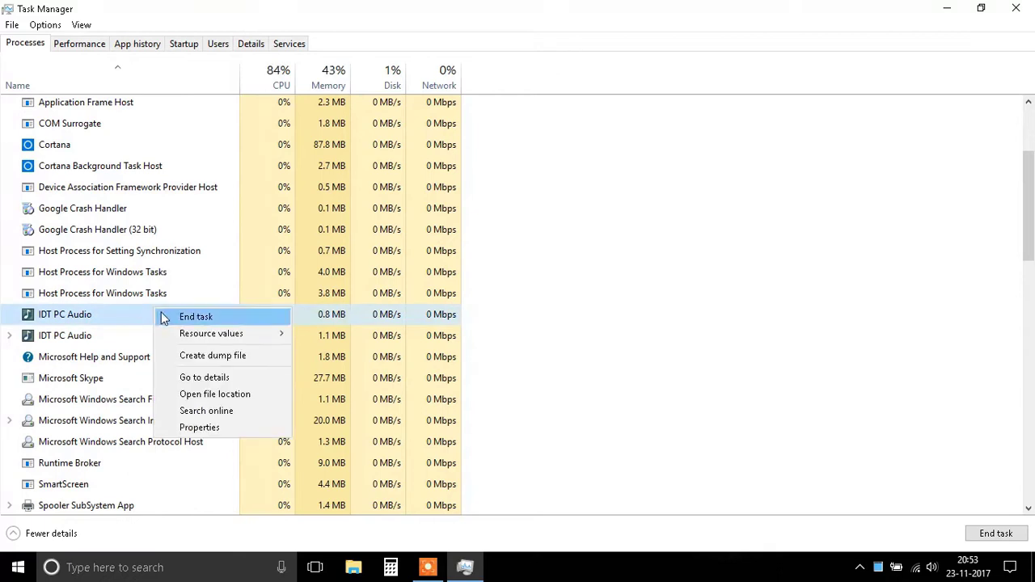
left_click(101, 335)
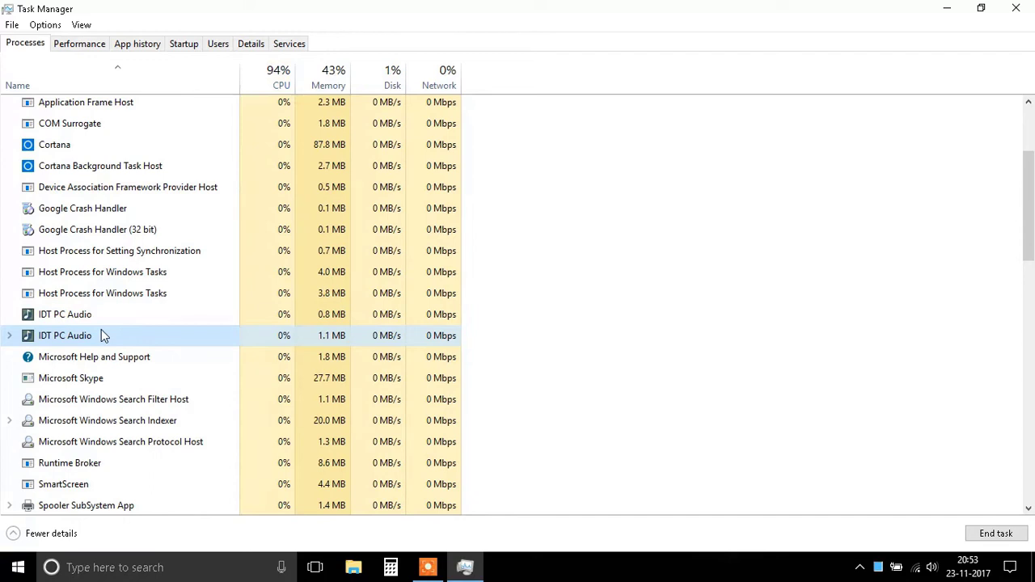
scroll(103, 335, "down", 2)
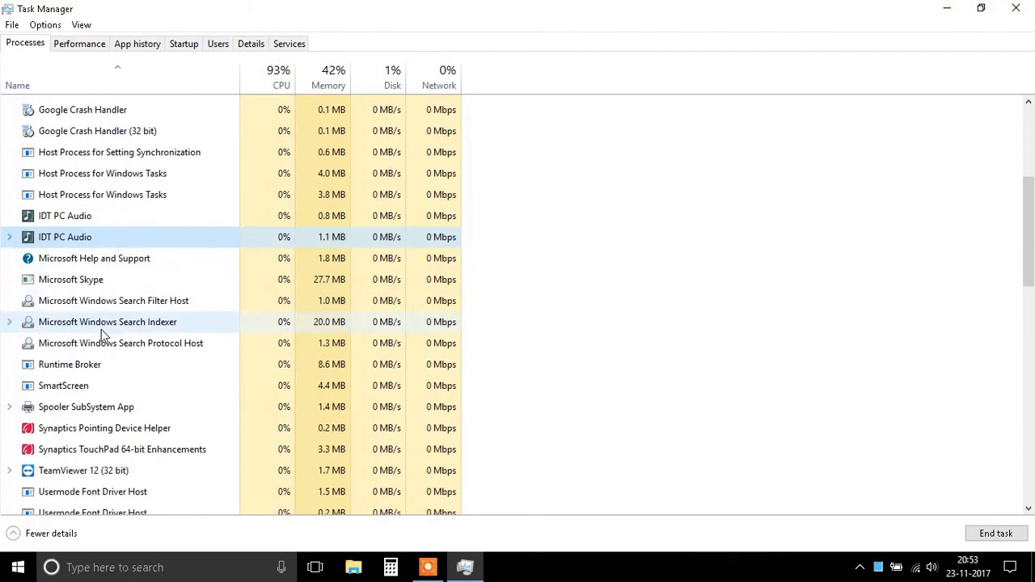
scroll(103, 335, "down", 5)
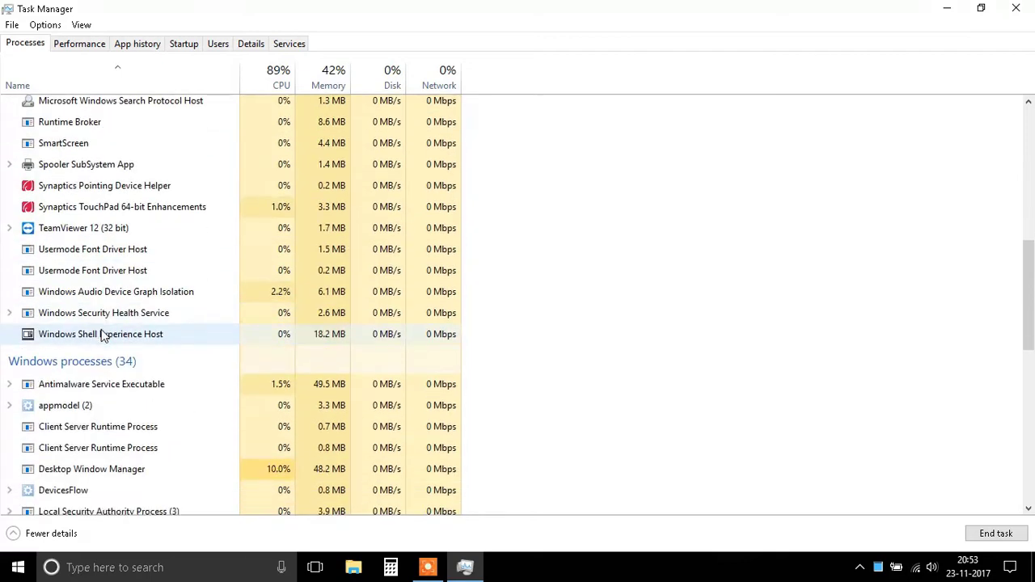
scroll(103, 335, "down", 1)
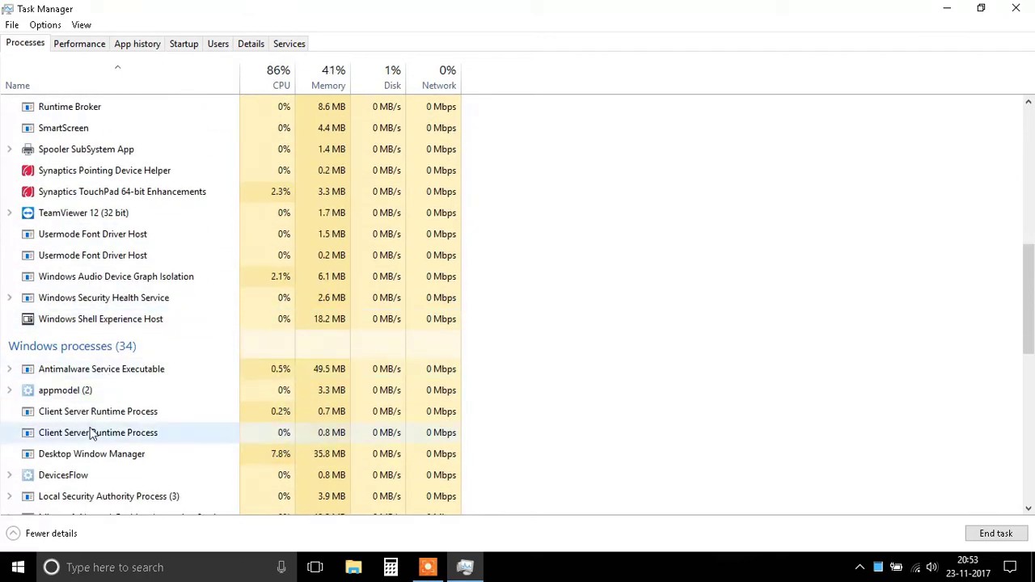
scroll(92, 433, "up", 5)
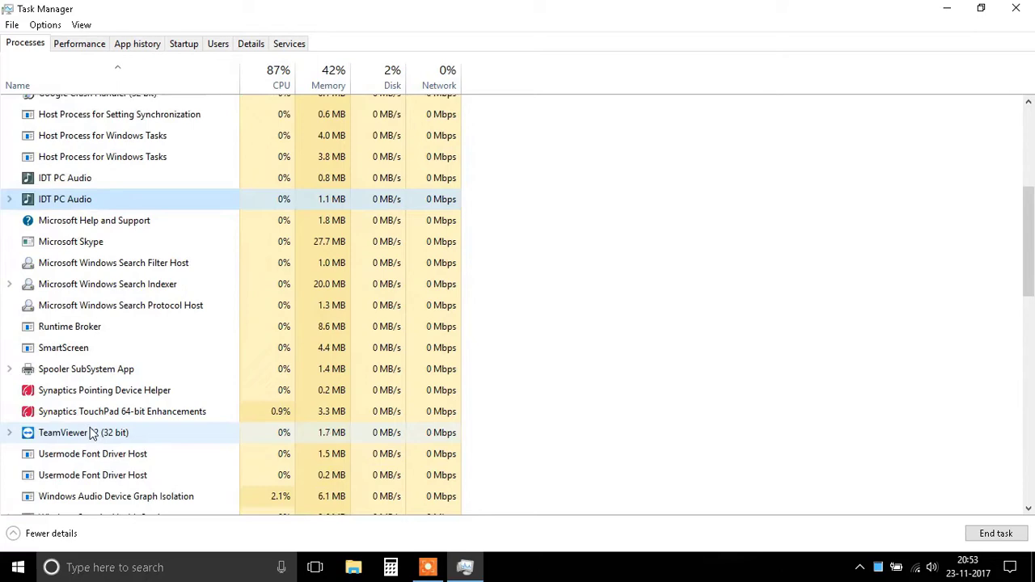
scroll(90, 431, "up", 5)
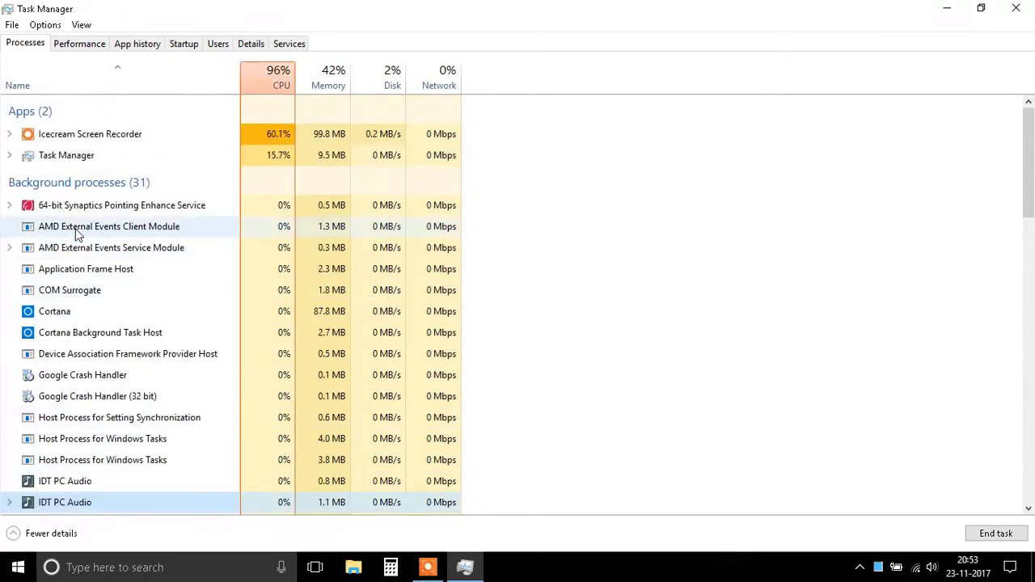
scroll(95, 239, "down", 6)
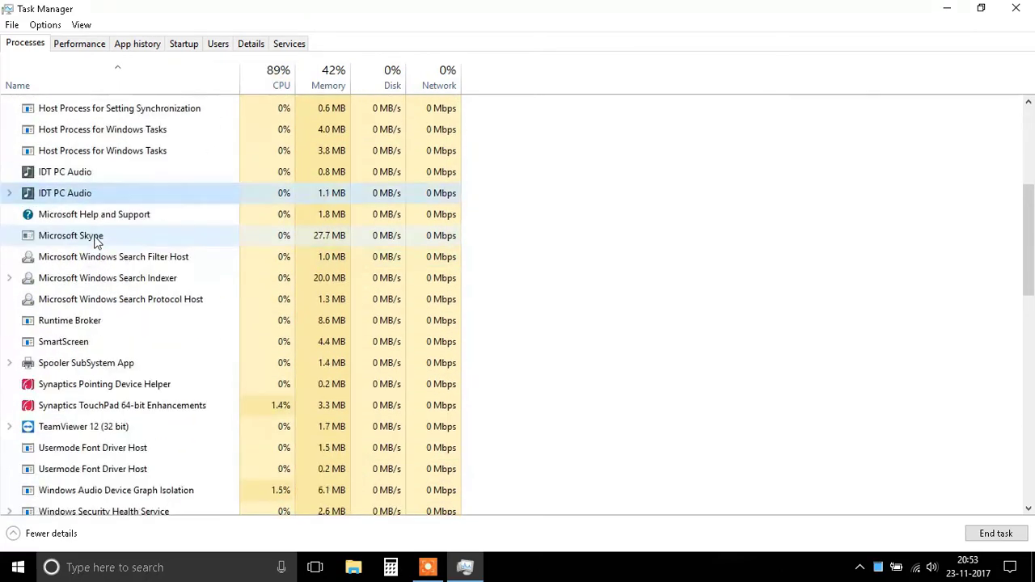
scroll(95, 239, "down", 5)
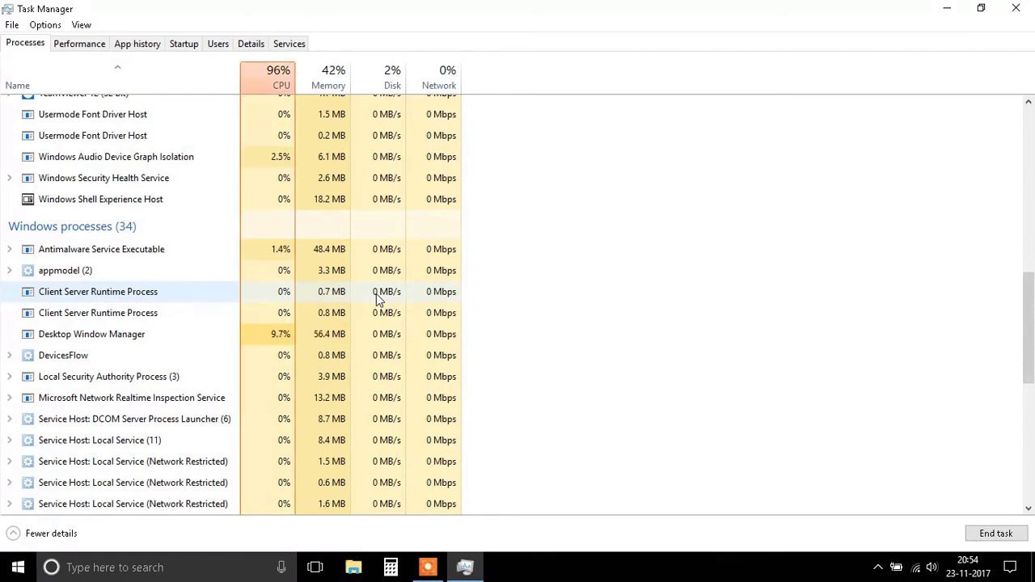
Disable Steam Client Bootstrapper in Task Manager's Startup tab
left_click(182, 47)
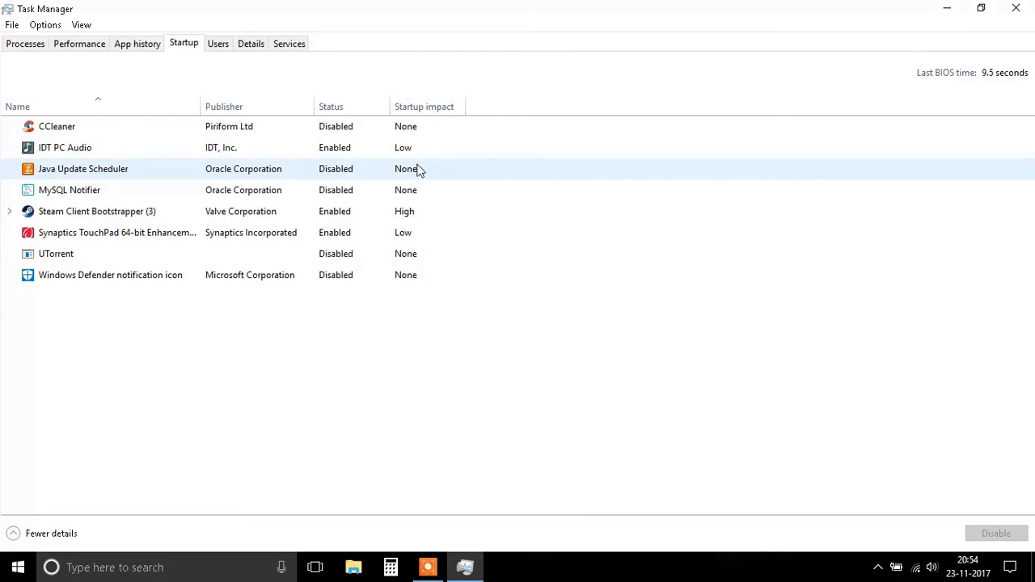
left_click(416, 215)
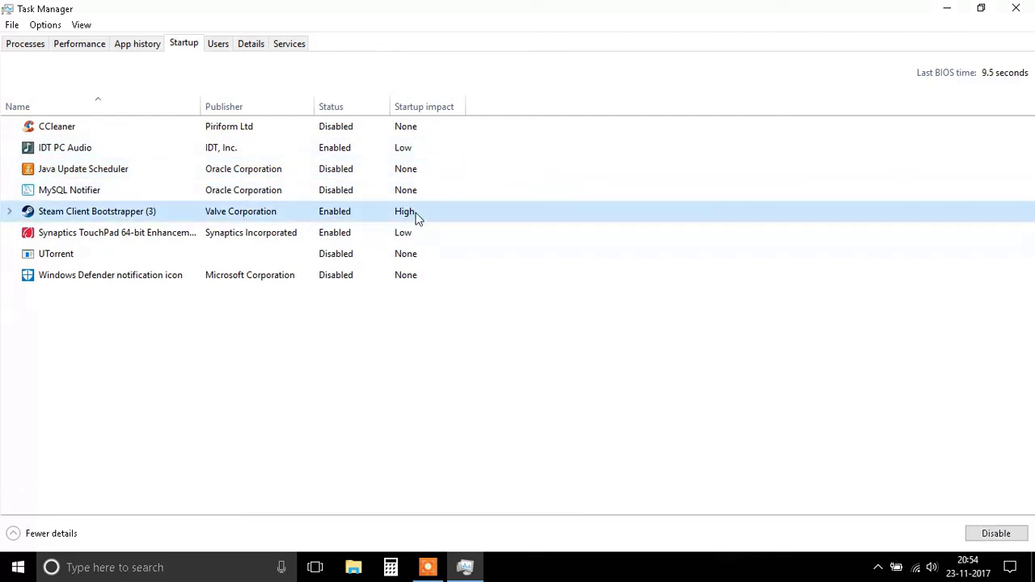
right_click(343, 215)
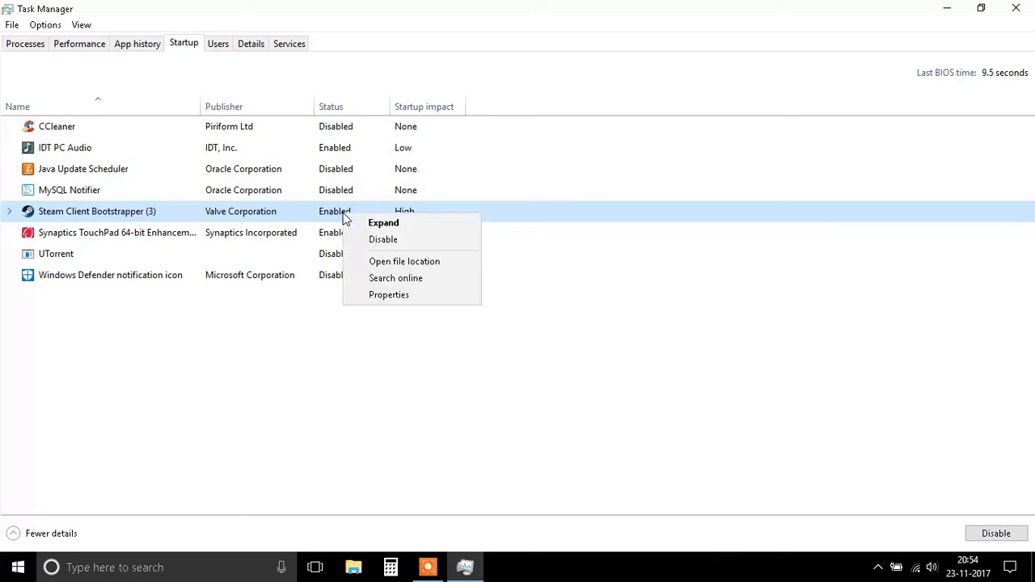
left_click(356, 238)
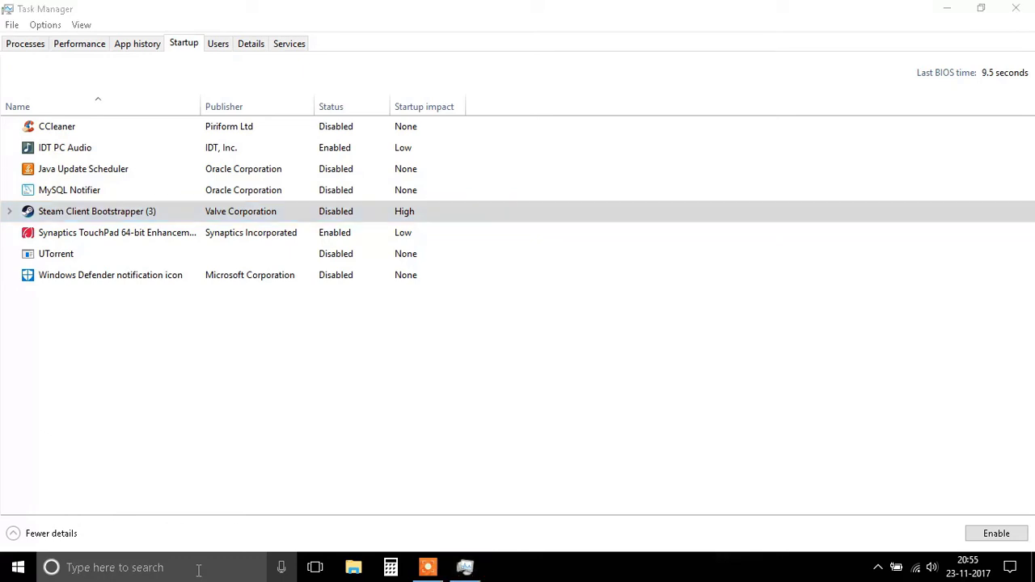
Start a Windows Update check via an 'upda' search, then minimize Settings and open File Explorer
left_click(198, 569)
type("upda")
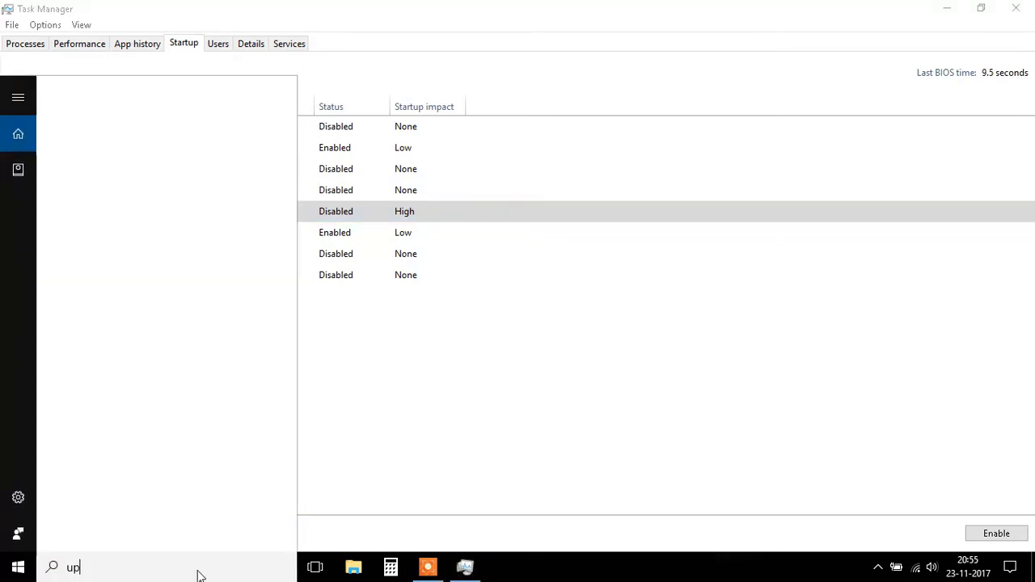
left_click(275, 159)
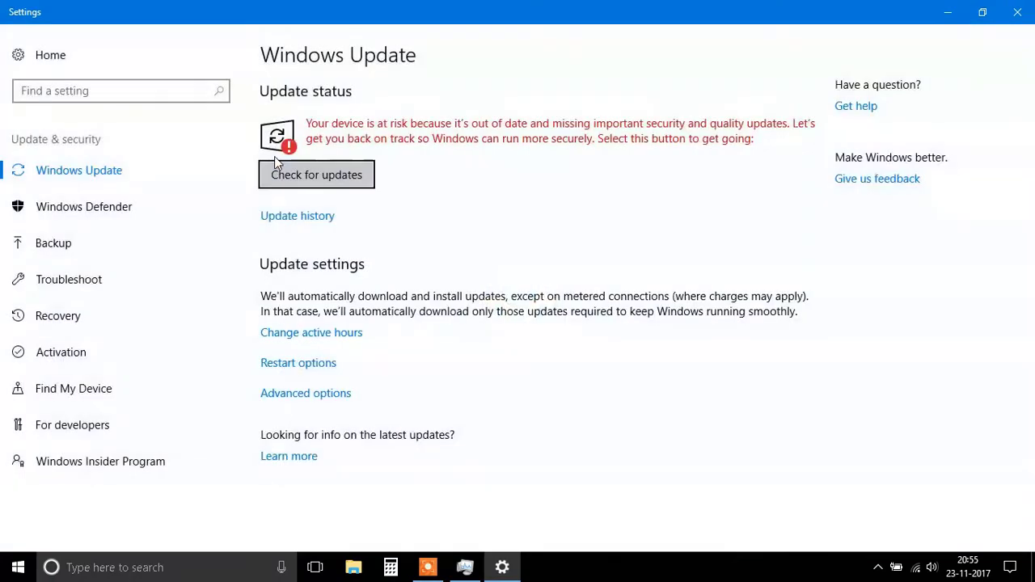
left_click(340, 173)
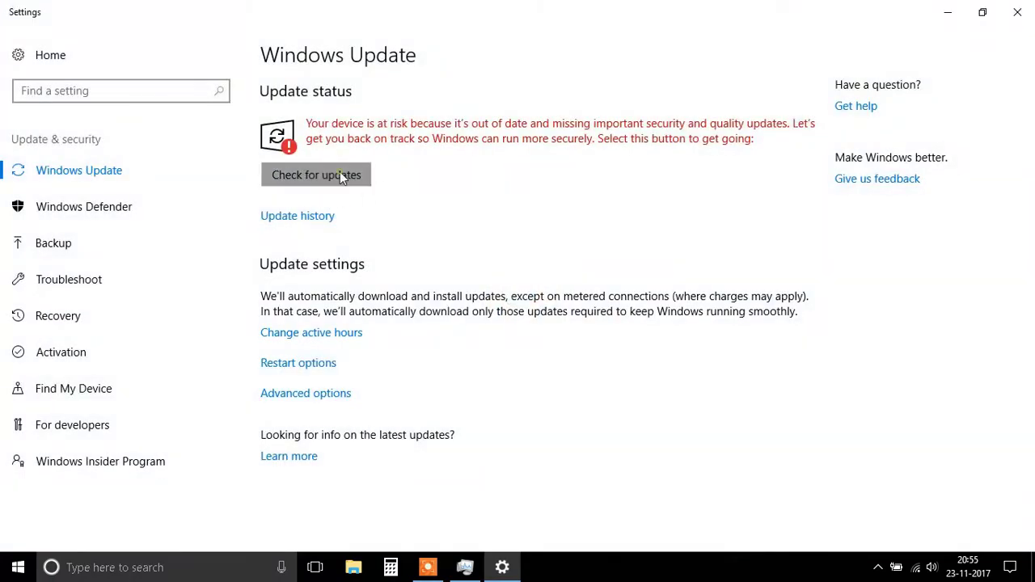
left_click(946, 16)
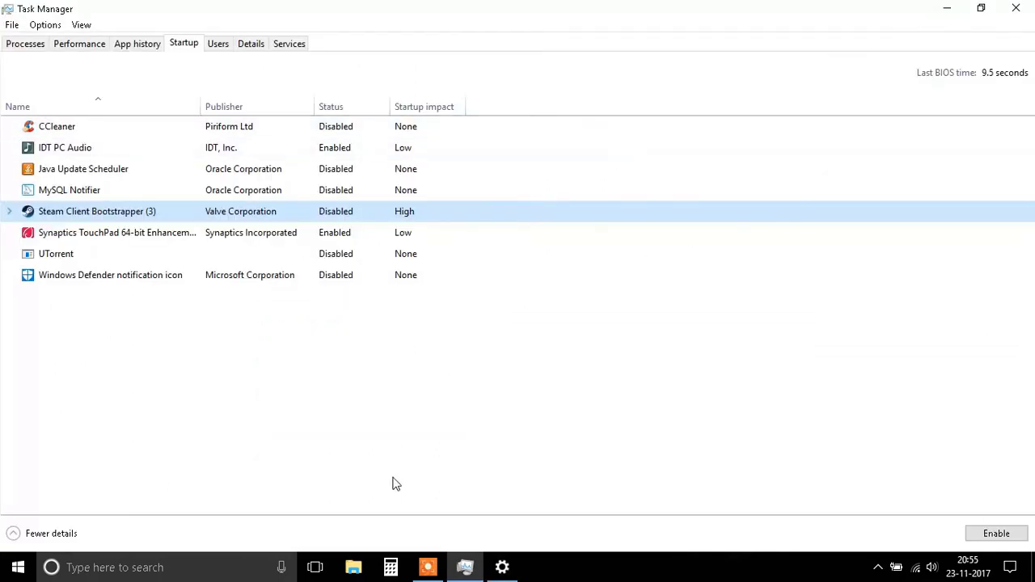
left_click(352, 567)
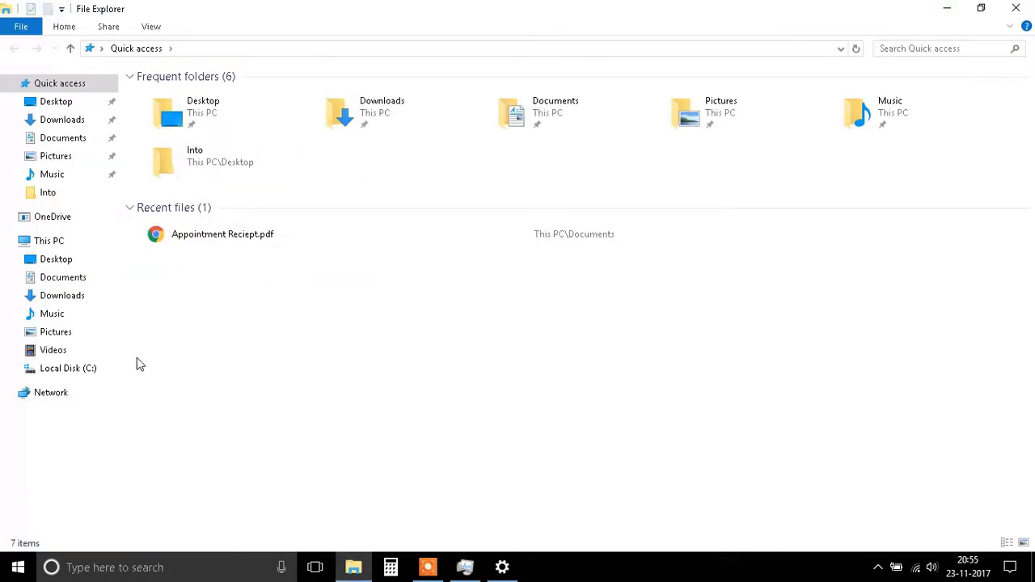
Start optimizing Local Disk (C:) from its Properties Tools tab, then close Optimize Drives
left_click(47, 240)
left_click(206, 222)
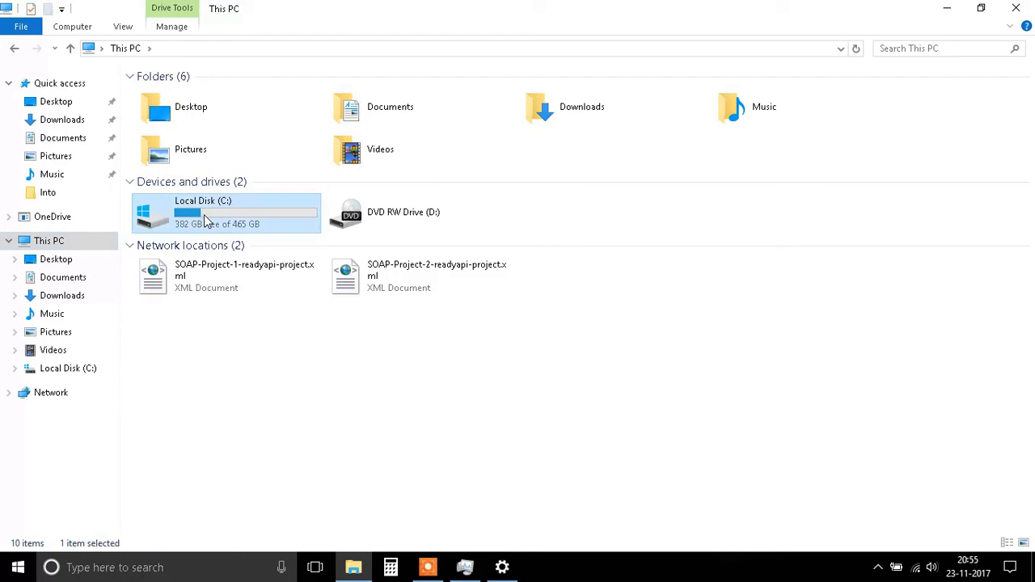
right_click(206, 220)
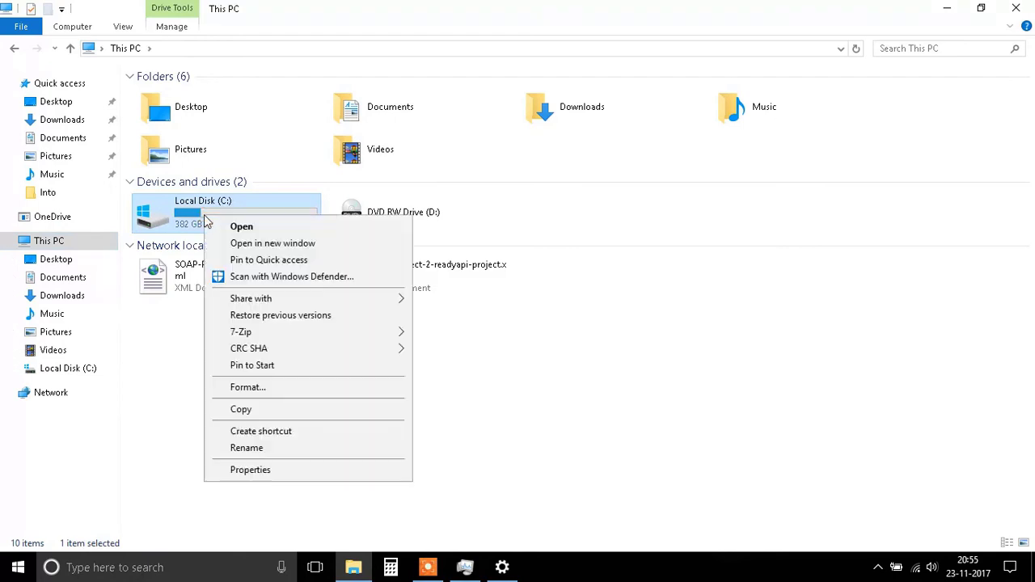
left_click(265, 478)
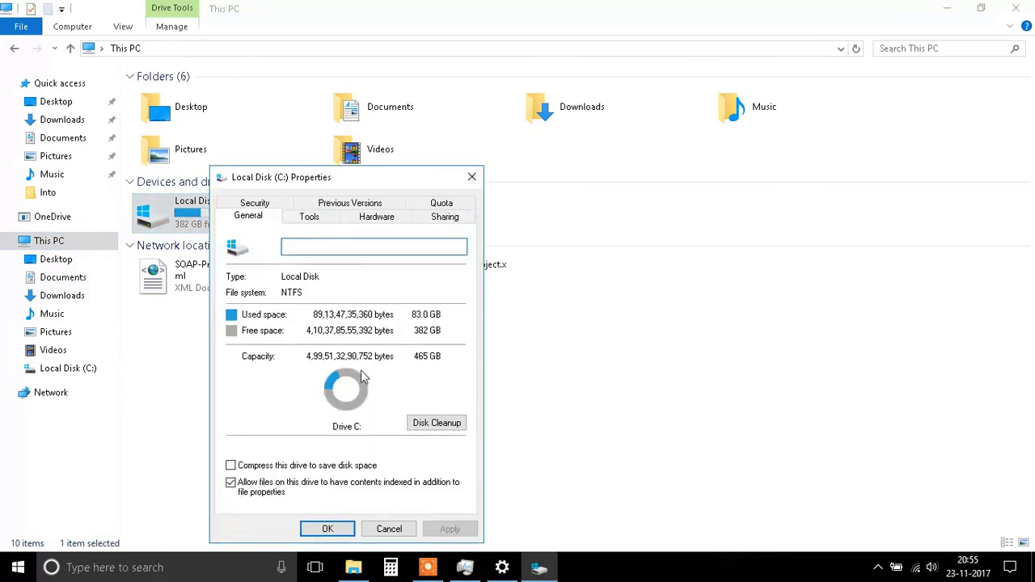
left_click(311, 218)
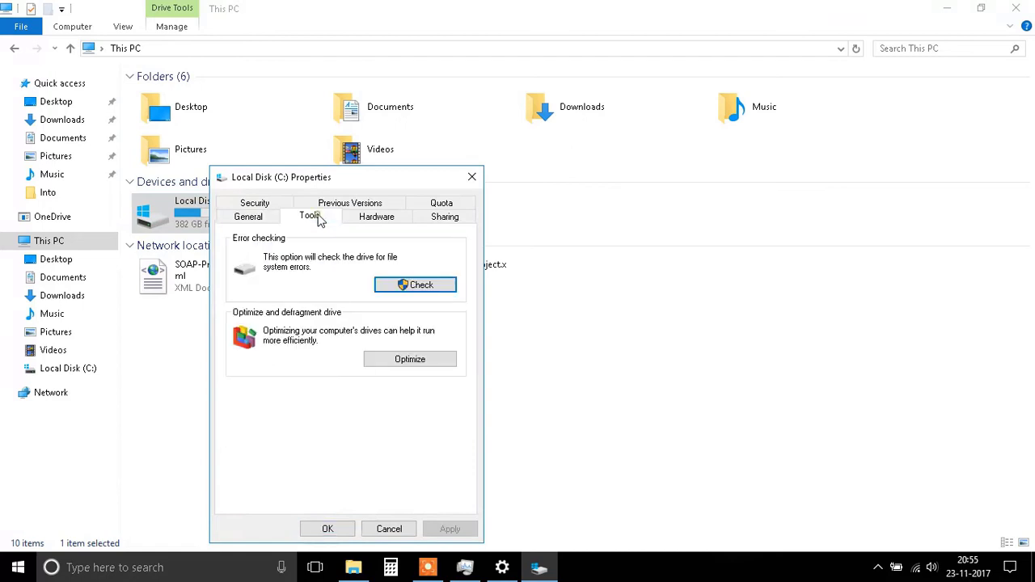
left_click(416, 360)
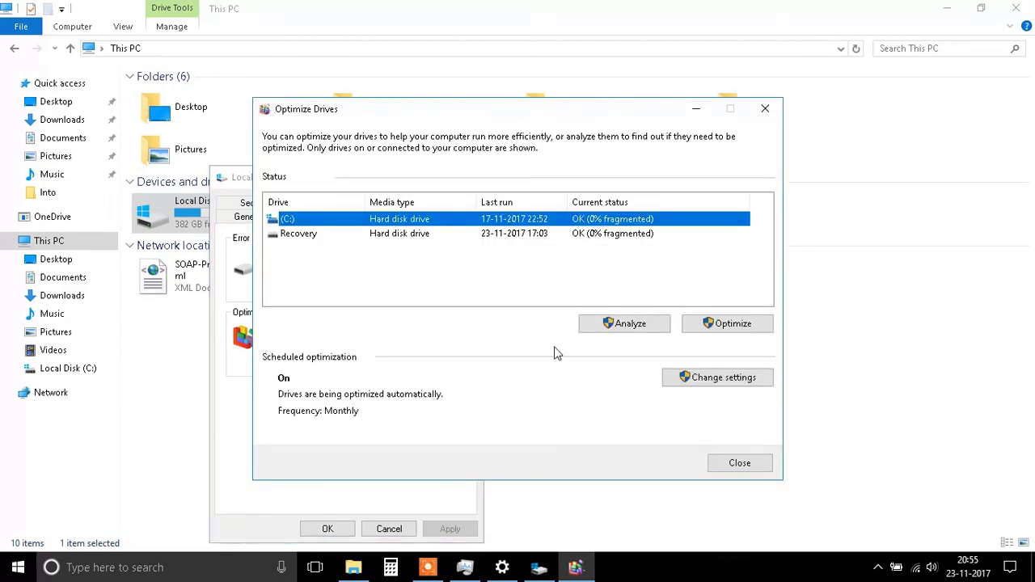
left_click(707, 325)
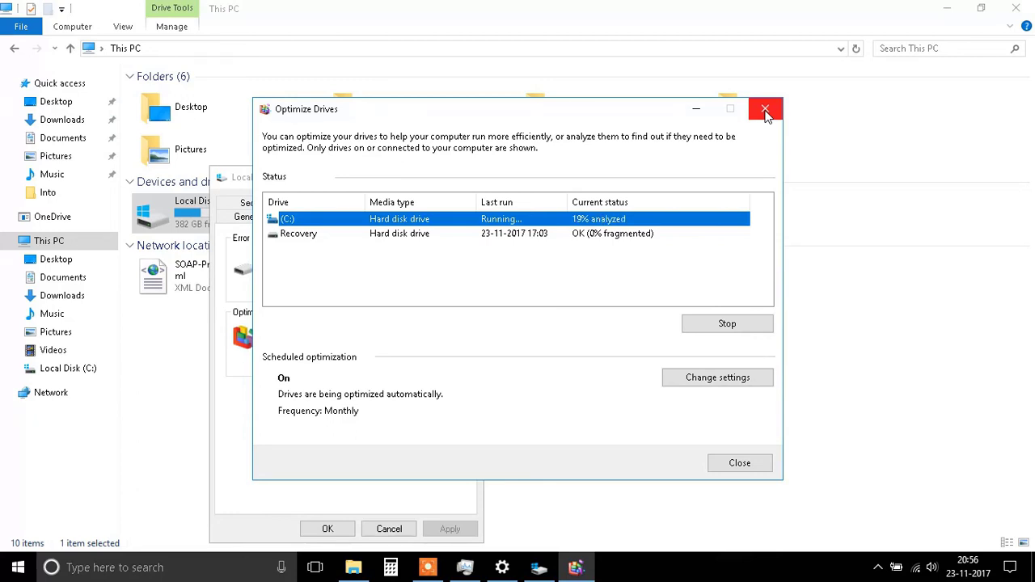
left_click(765, 110)
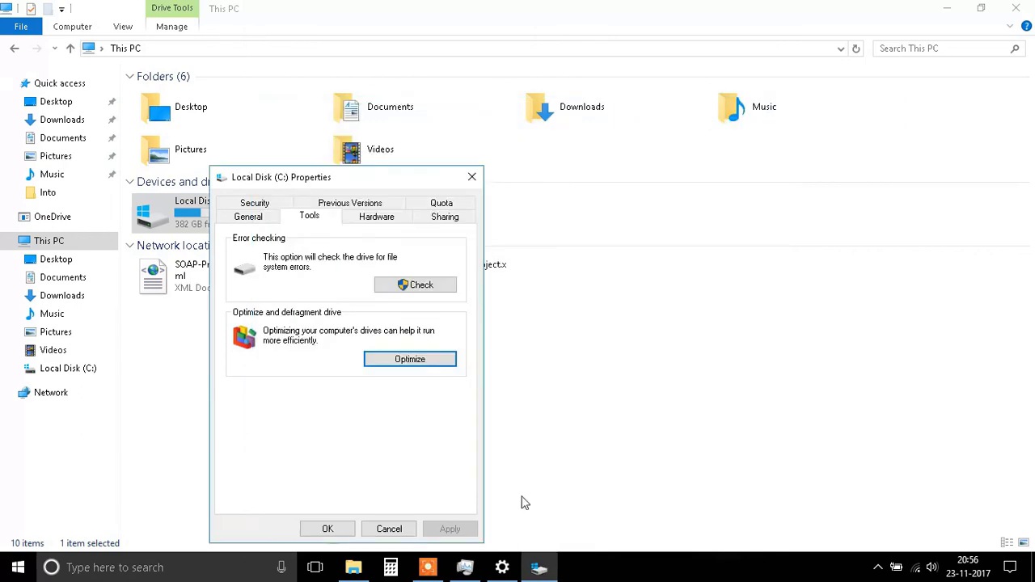
Glance at Task Manager's CPU performance graph, then scroll down the Processes list
left_click(462, 567)
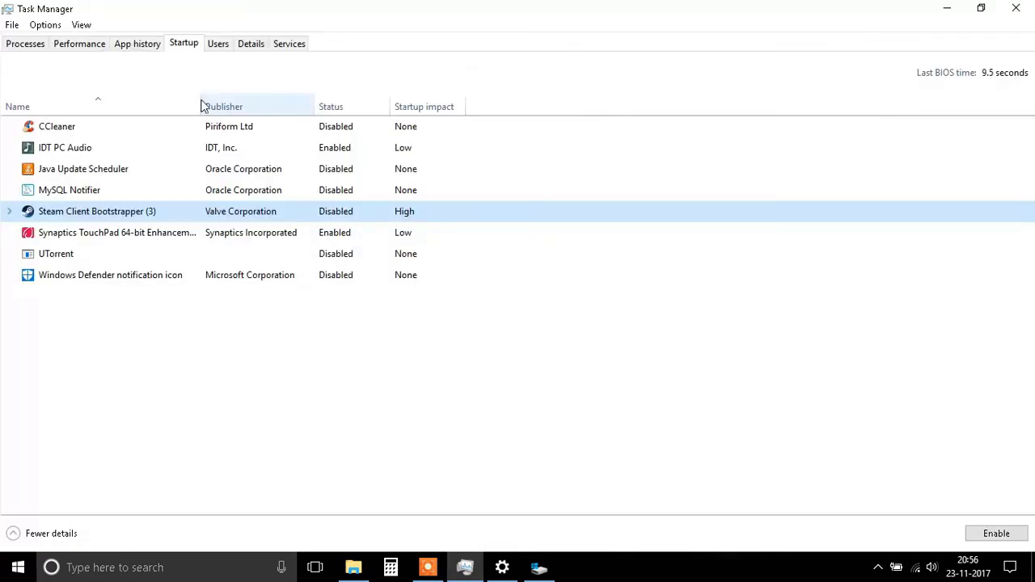
left_click(75, 45)
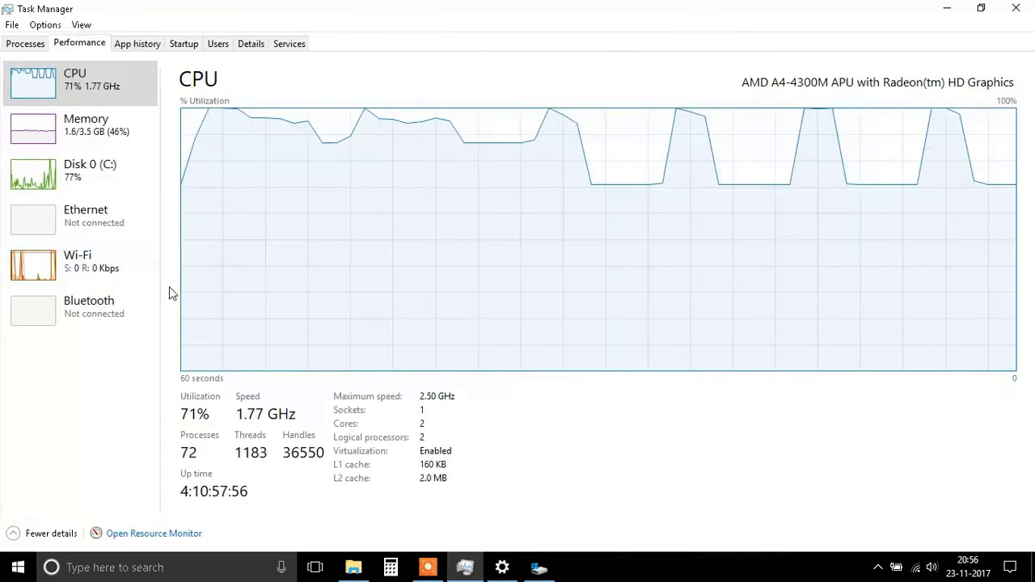
left_click(24, 45)
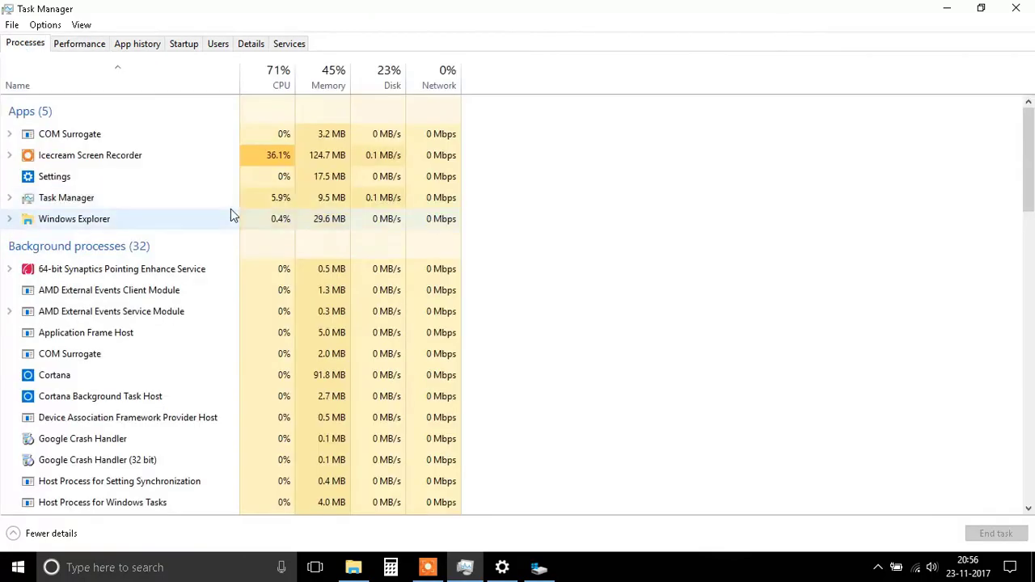
scroll(290, 289, "down", 1)
scroll(291, 290, "down", 2)
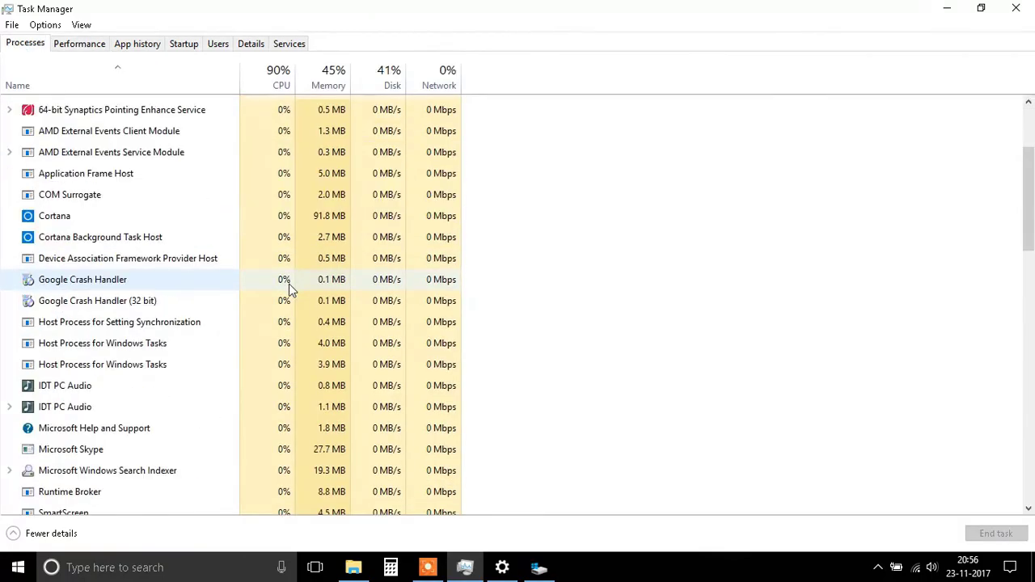